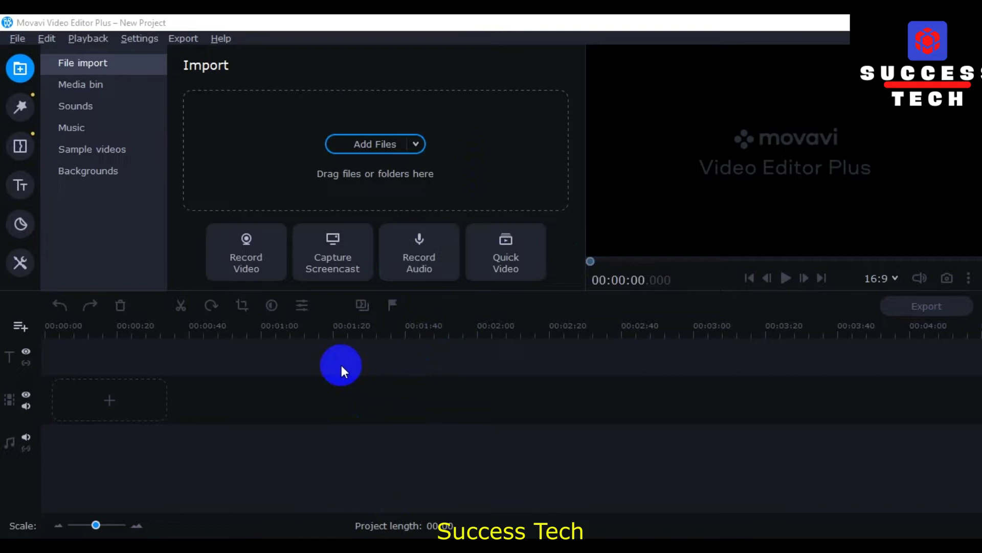
Step: Browse the Filters collection, then return to the Import panel
click(20, 69)
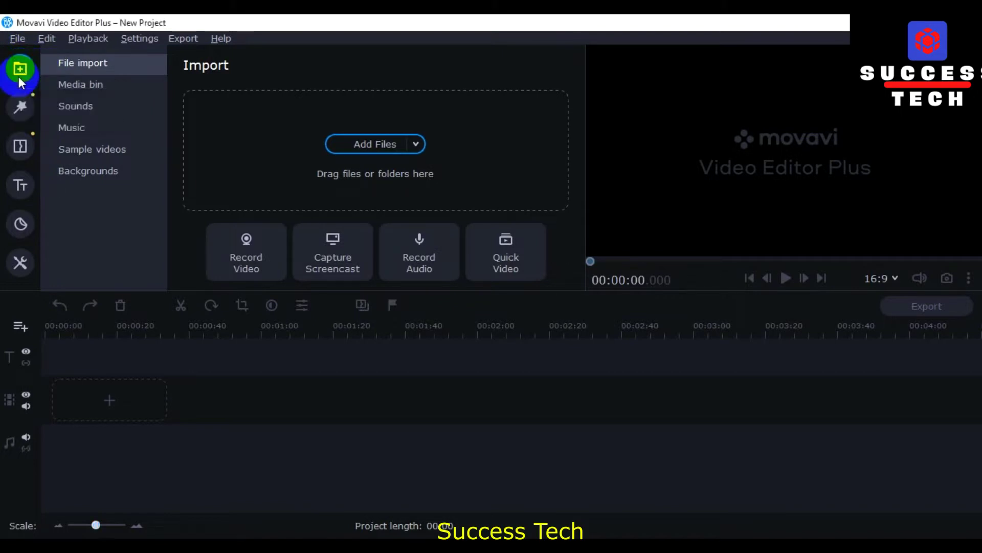
click(21, 107)
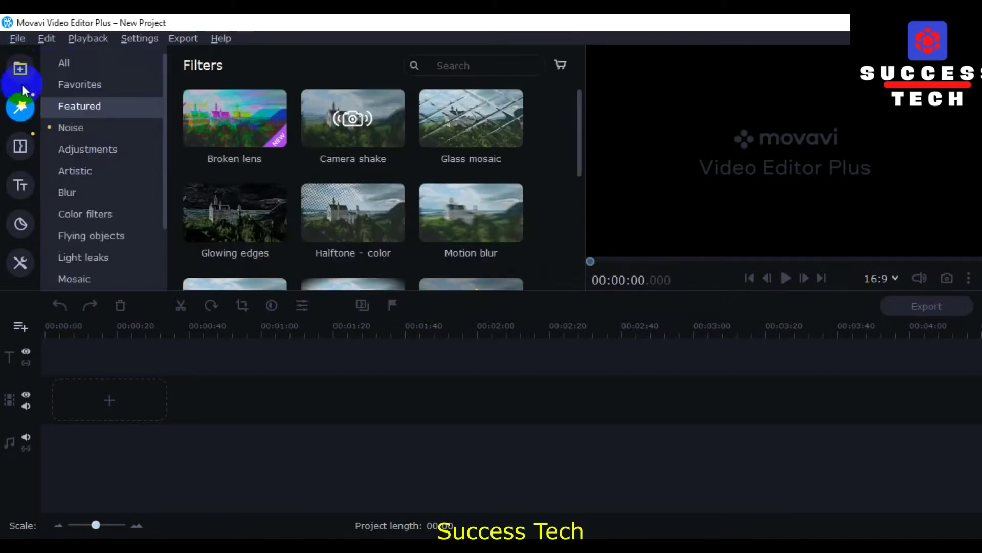
click(23, 70)
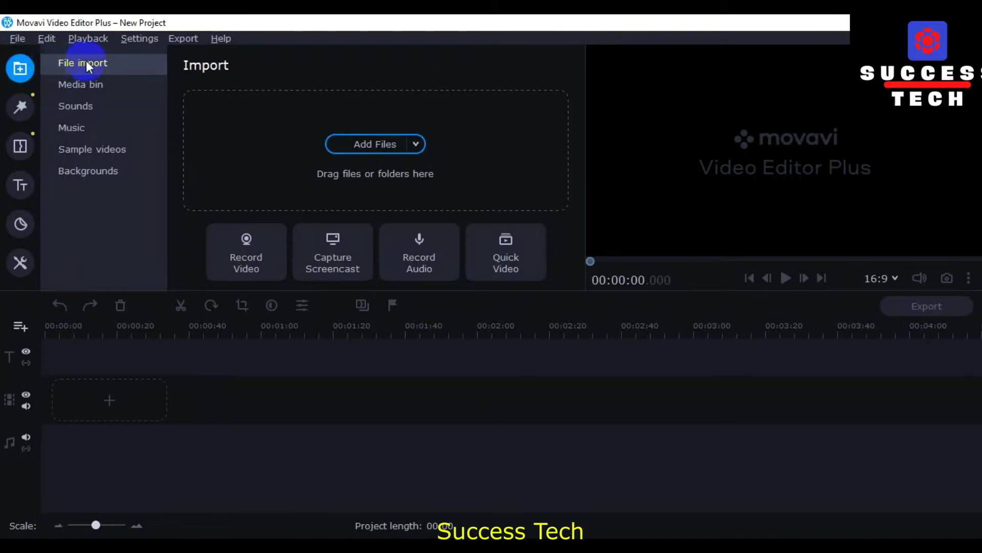
Step: Import the Exploring Movavi Video Editor Menus video from the PlayCode folder into the Media Bin
click(207, 64)
click(377, 148)
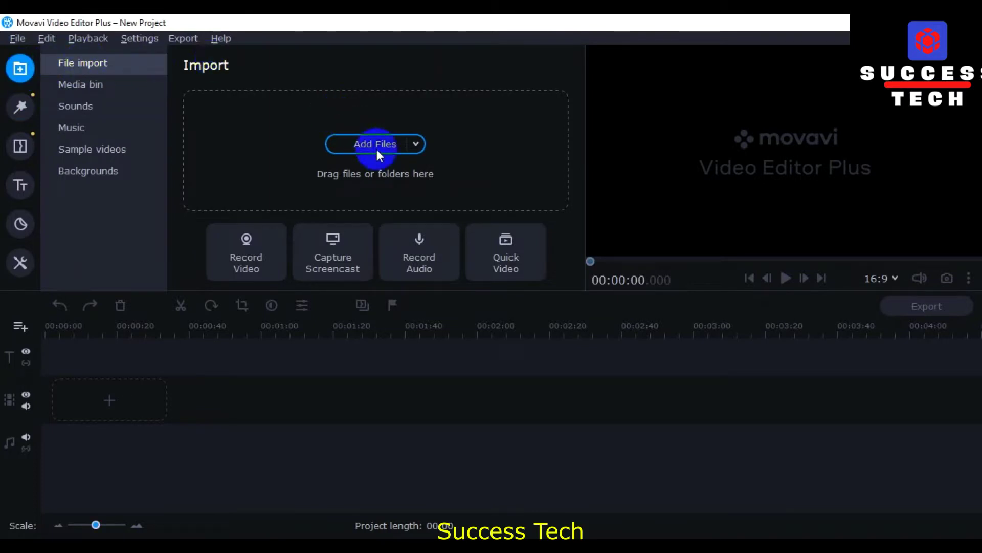
click(377, 149)
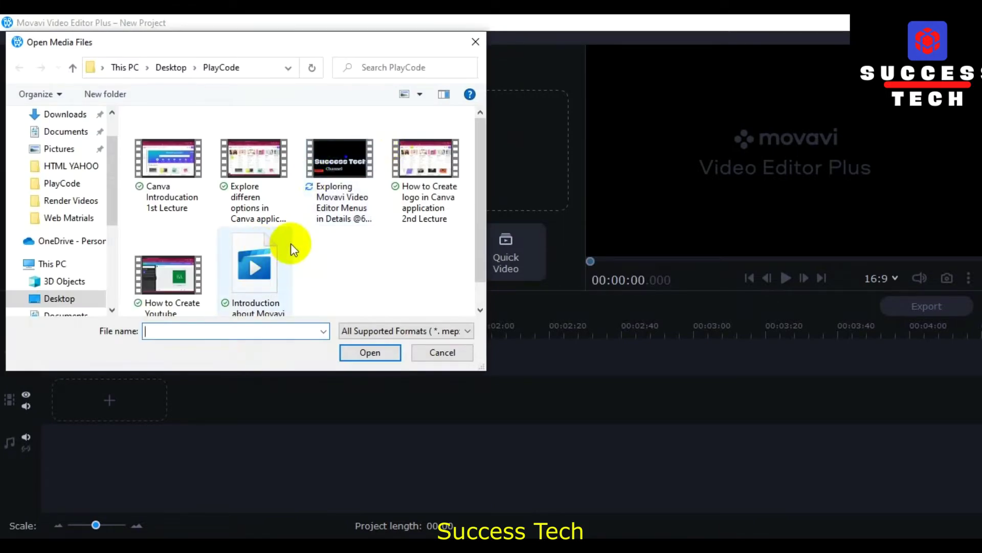
scroll(291, 244, down, 1)
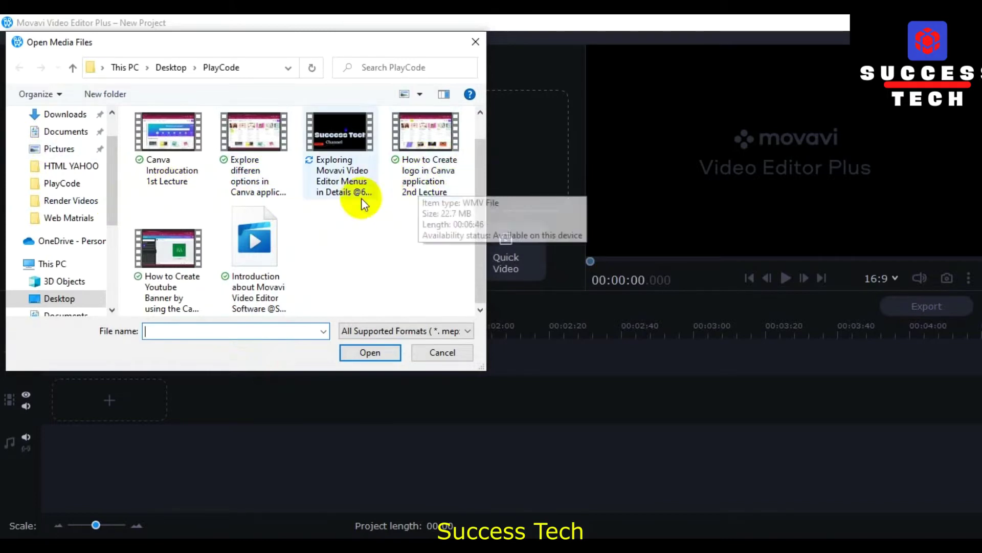
click(353, 185)
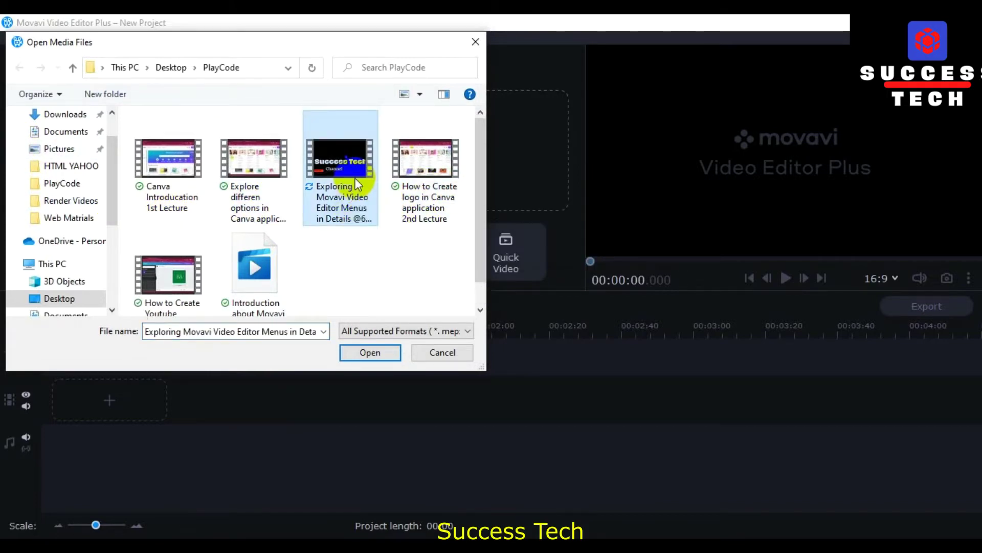
double_click(356, 180)
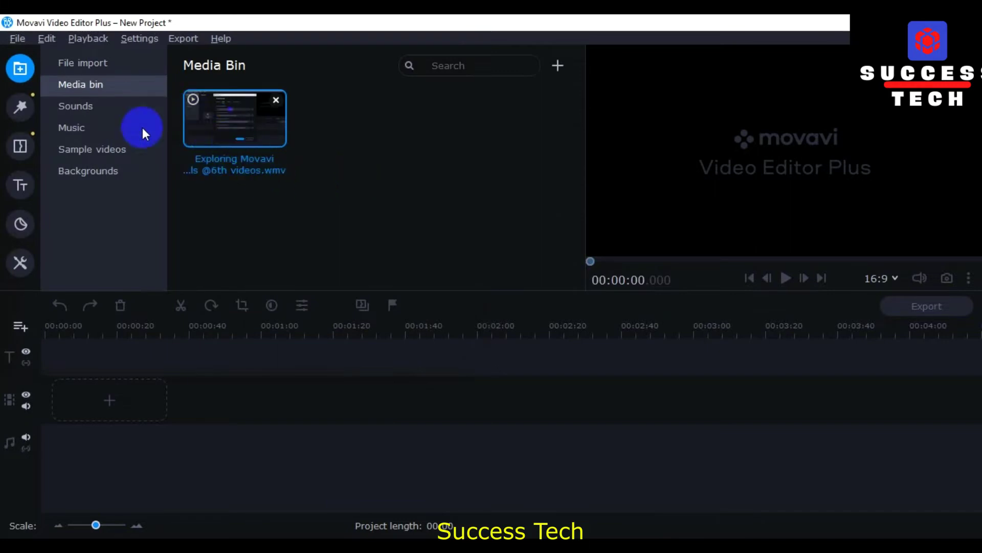
Step: Drag the Exploring Movavi video onto the timeline video track at 00:00:00 and select it
double_click(229, 126)
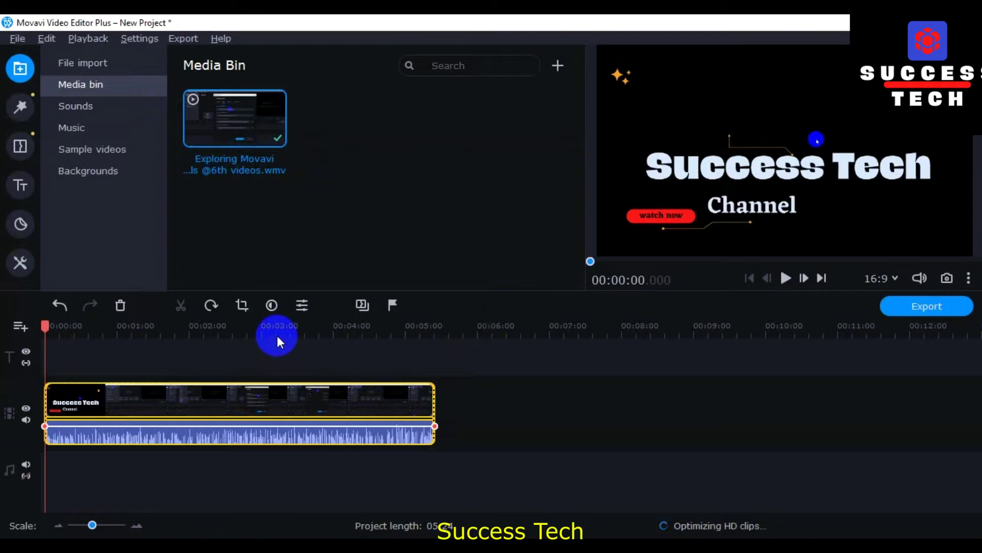
key(ctrl+z)
drag(261, 122, 69, 378)
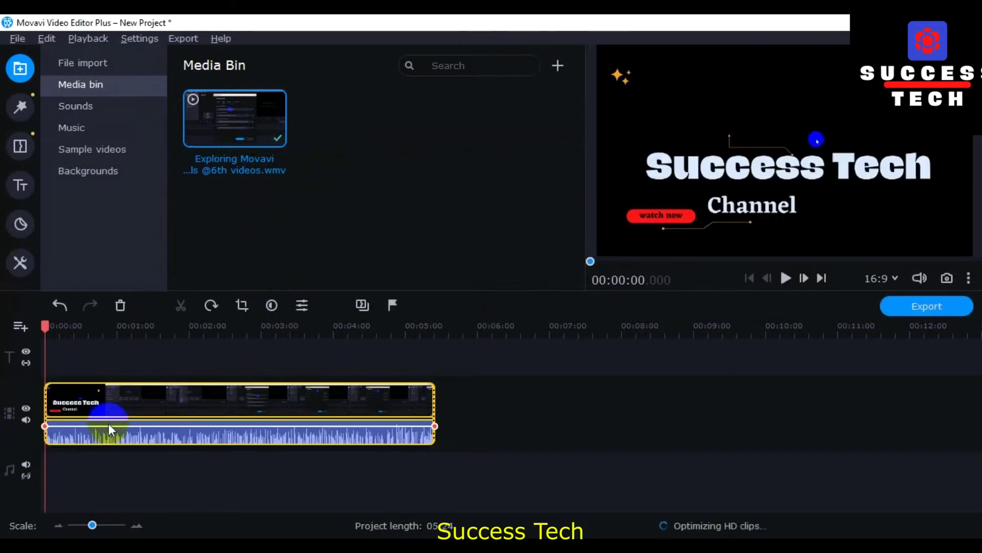
click(152, 416)
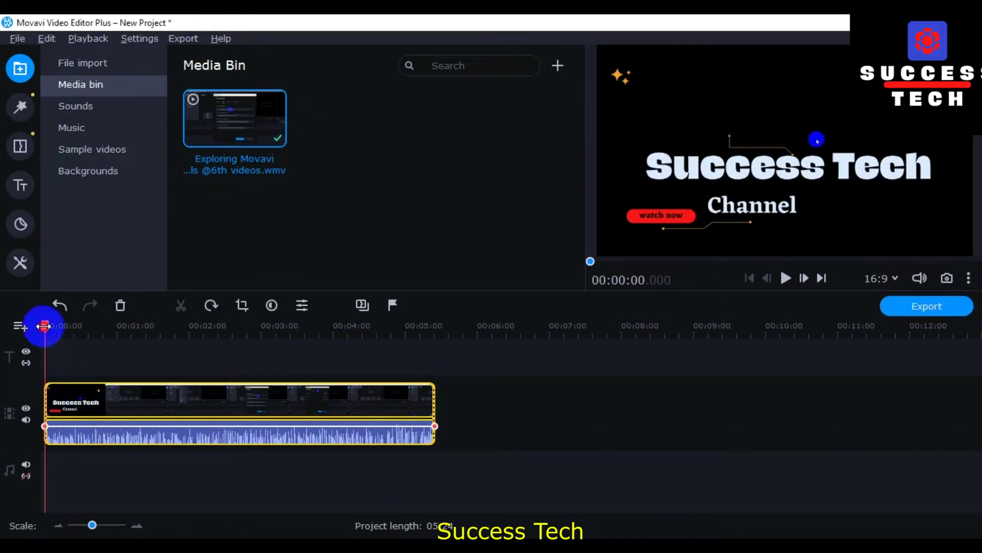
drag(47, 325, 169, 376)
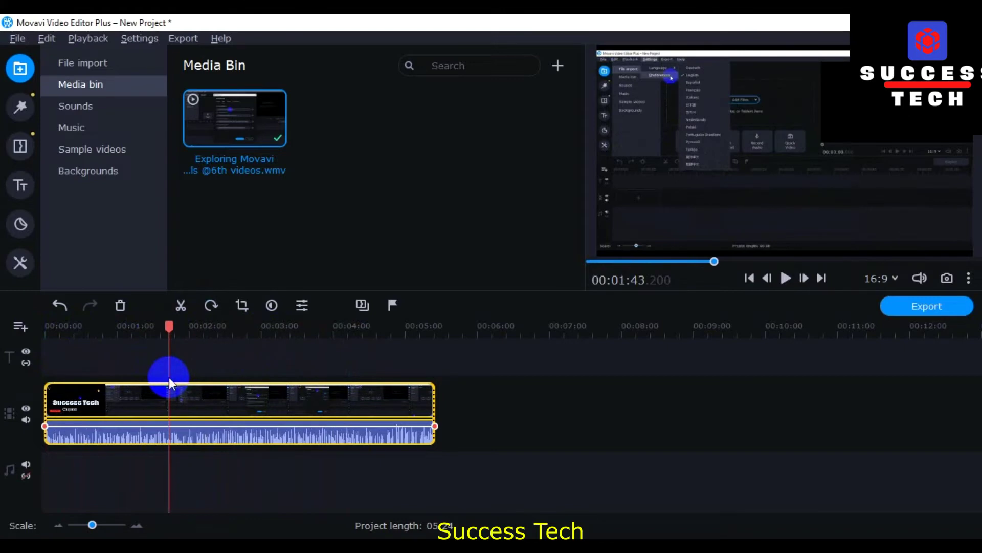
click(182, 303)
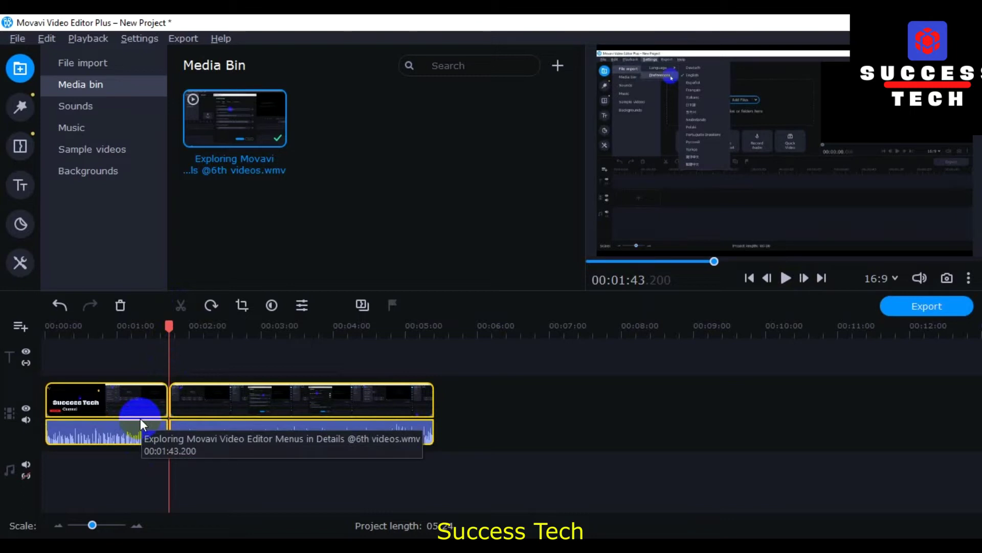
key(ctrl+z)
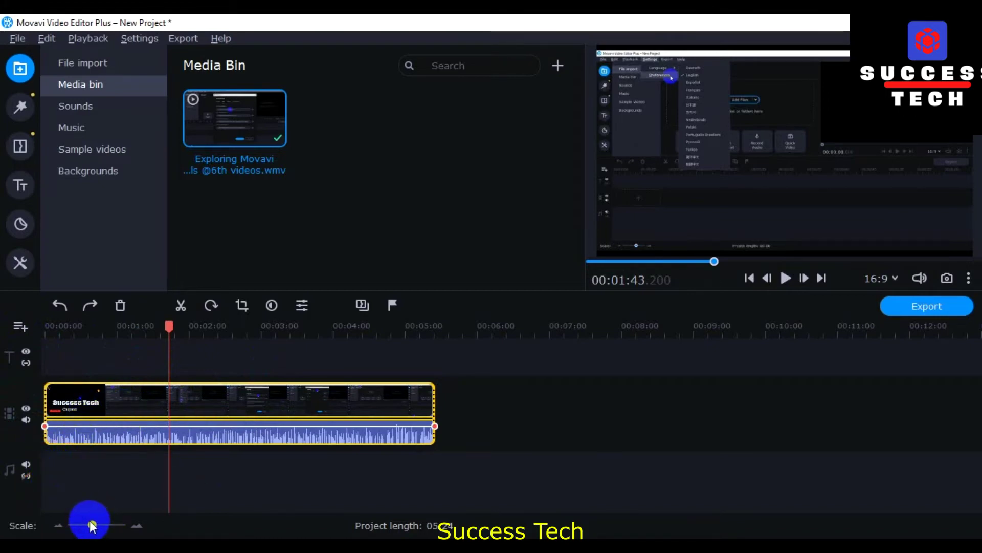
drag(90, 520, 91, 522)
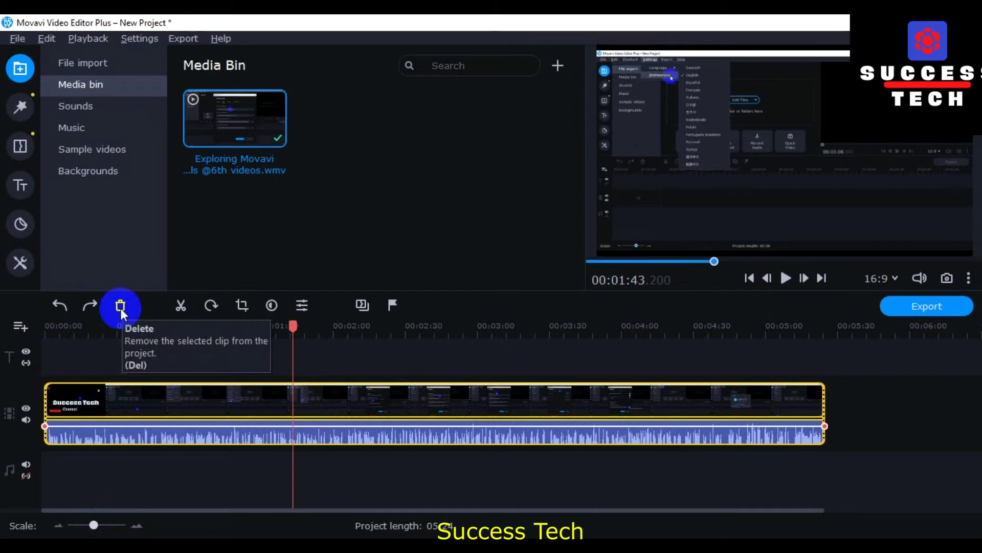
click(189, 397)
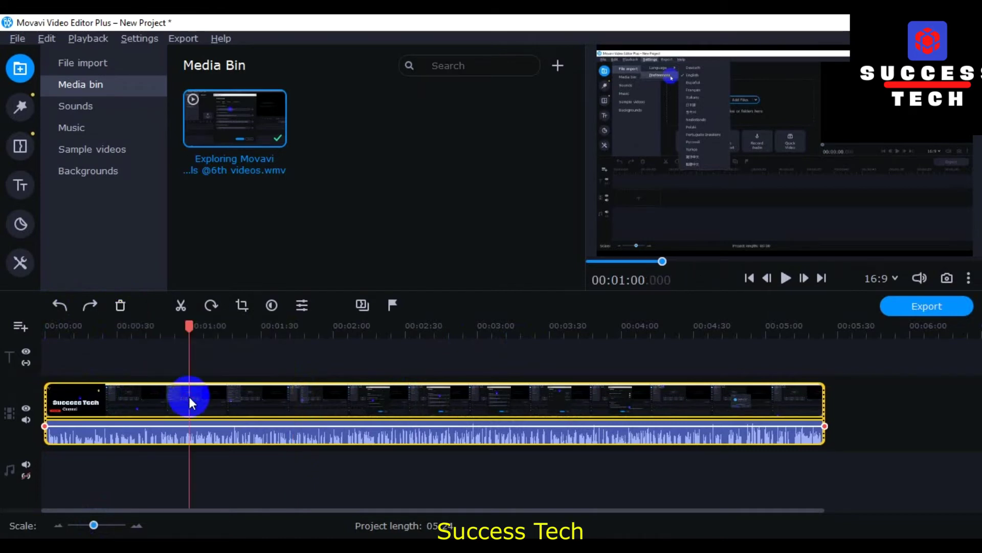
click(121, 304)
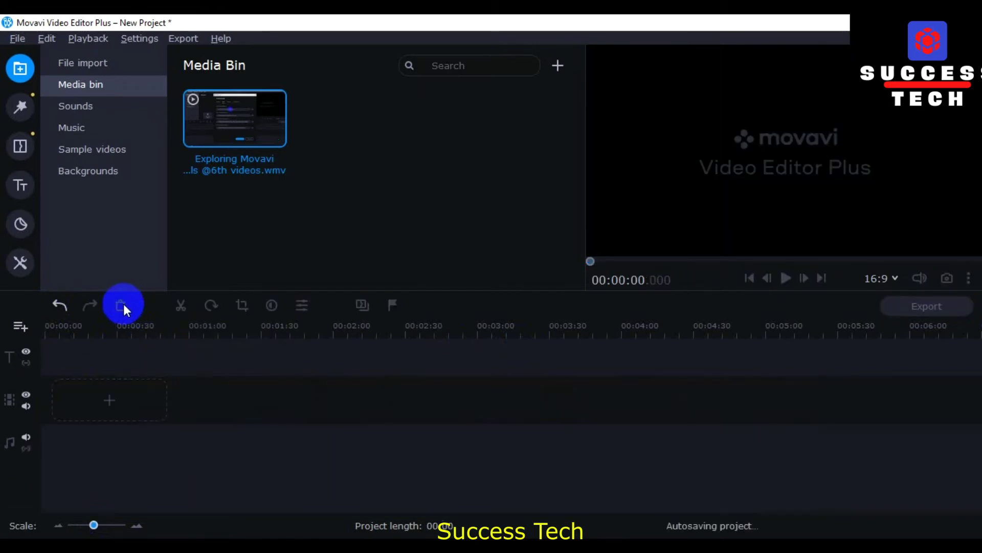
key(ctrl+z)
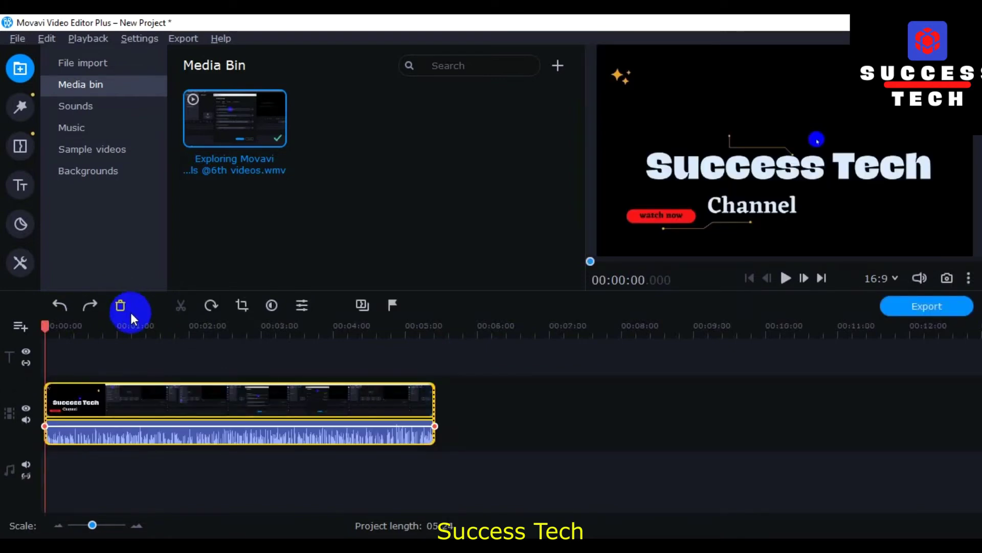
click(168, 397)
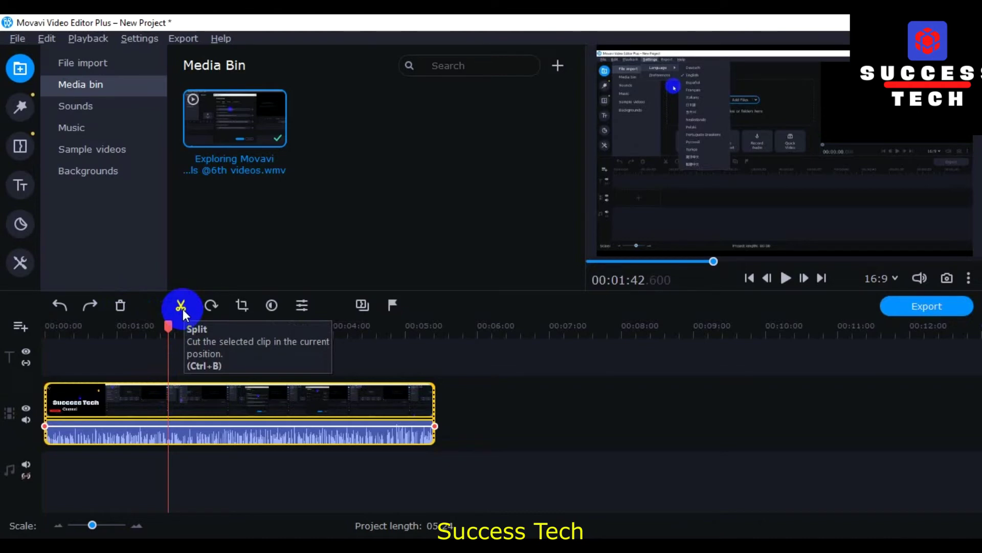
Step: Rotate the clip four quarter turns back to upright, then show Crop and Rotate at 0.0°
click(214, 306)
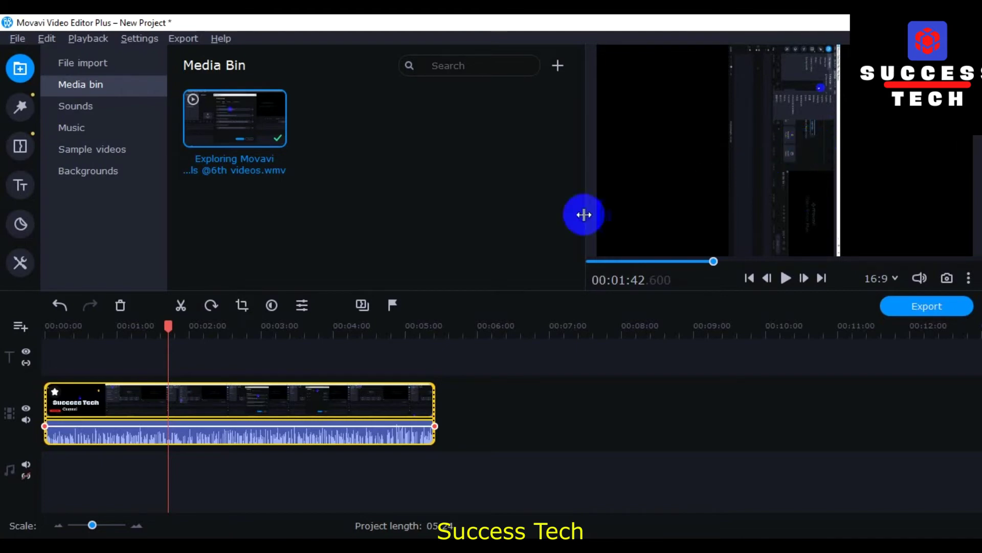
click(215, 307)
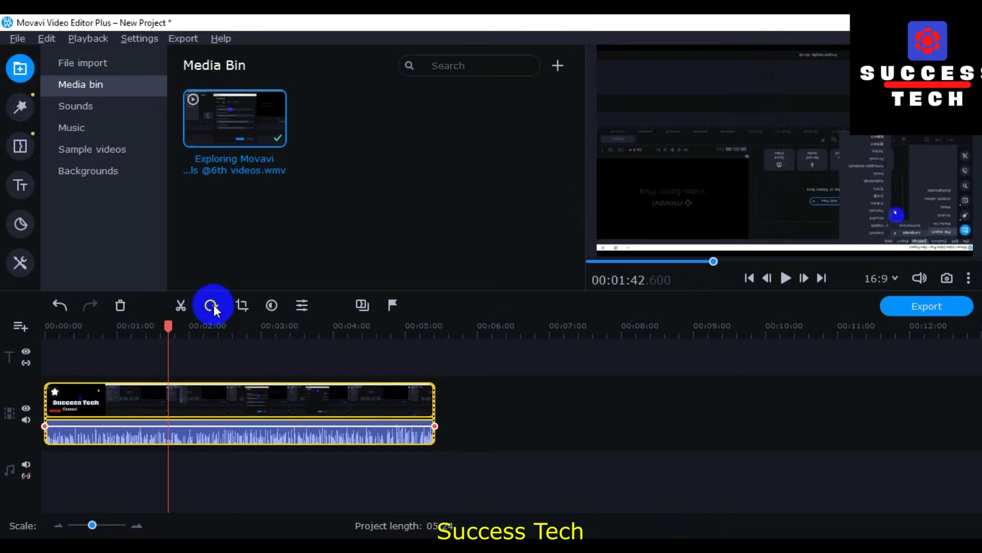
click(215, 307)
click(214, 307)
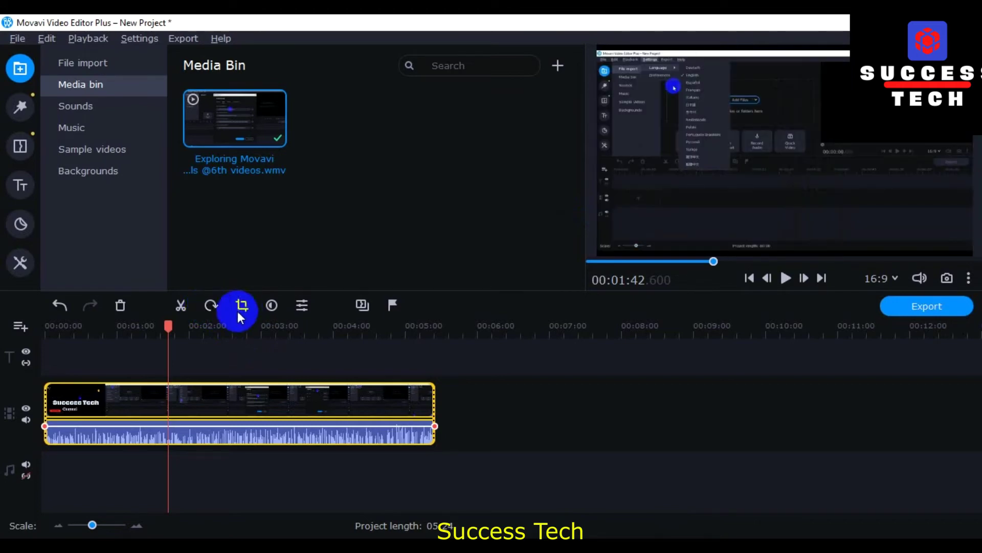
click(238, 307)
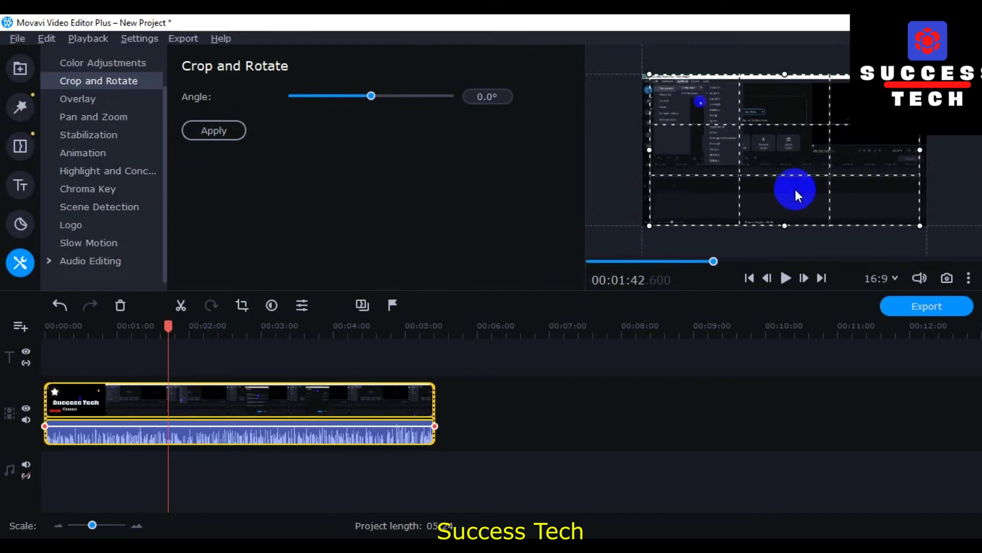
Step: Show the Clip Properties panel with volume, speed and fade settings
click(302, 305)
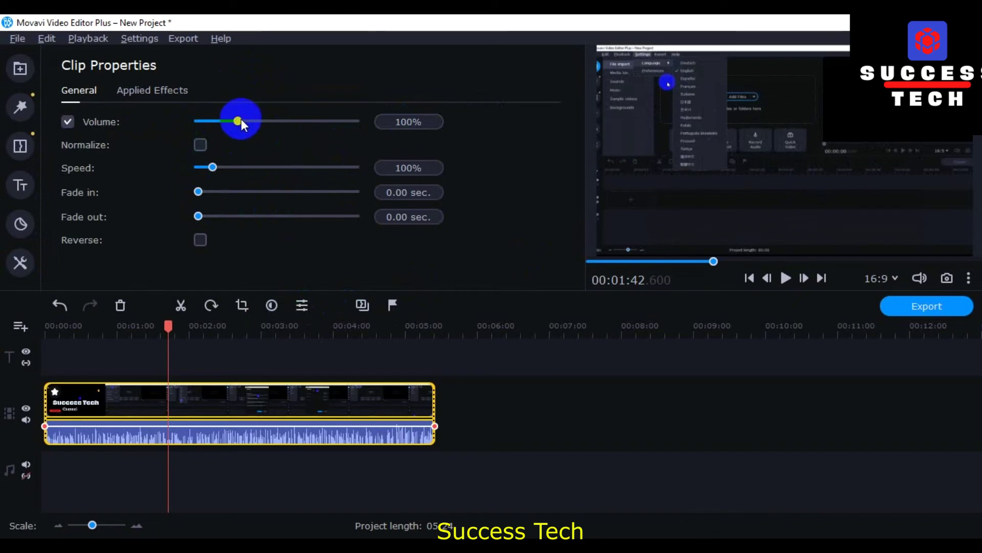
Step: Set the clip volume to 61%, toggle the Volume checkbox off and on, and try Normalize
mouse_move(239, 122)
mouse_down()
mouse_move(358, 124)
mouse_move(200, 129)
mouse_move(223, 130)
mouse_up()
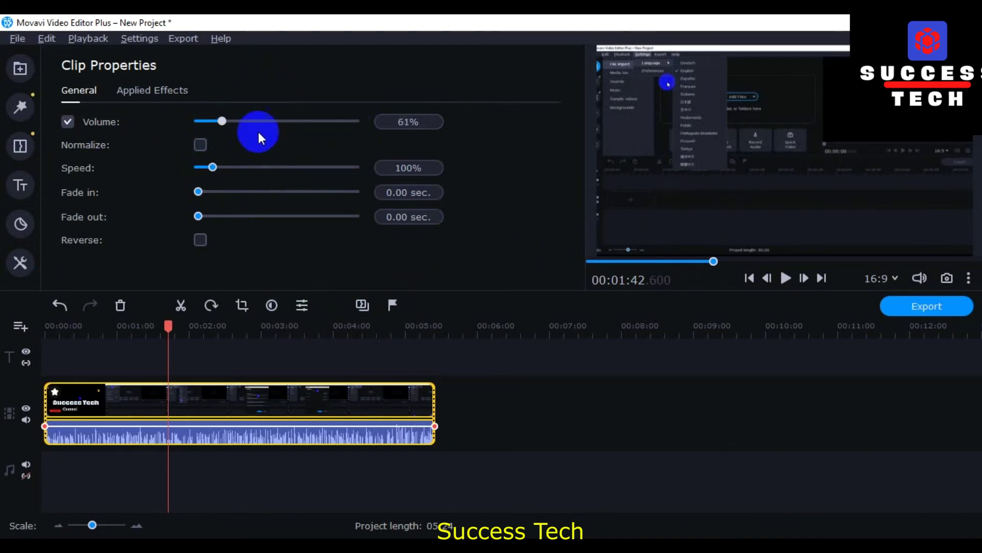
click(68, 123)
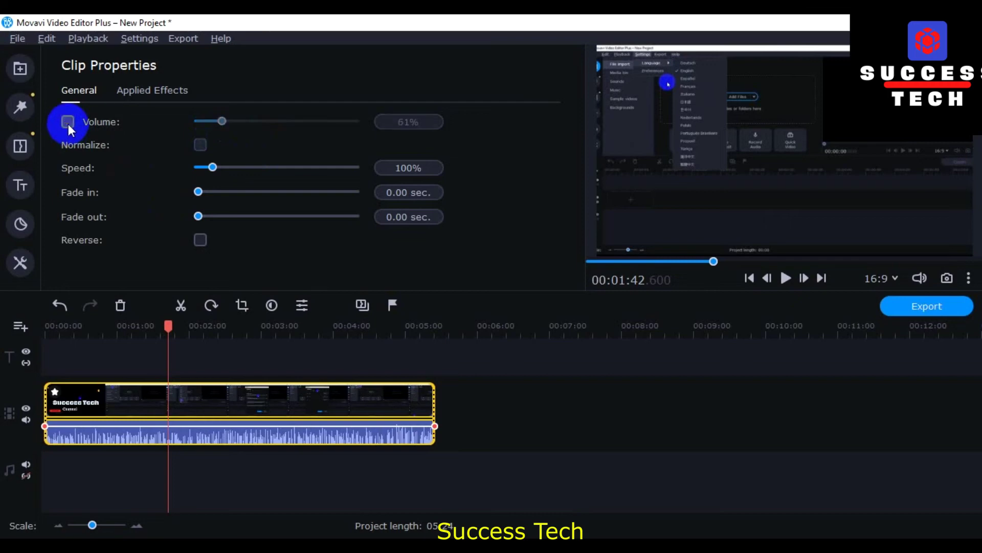
click(68, 123)
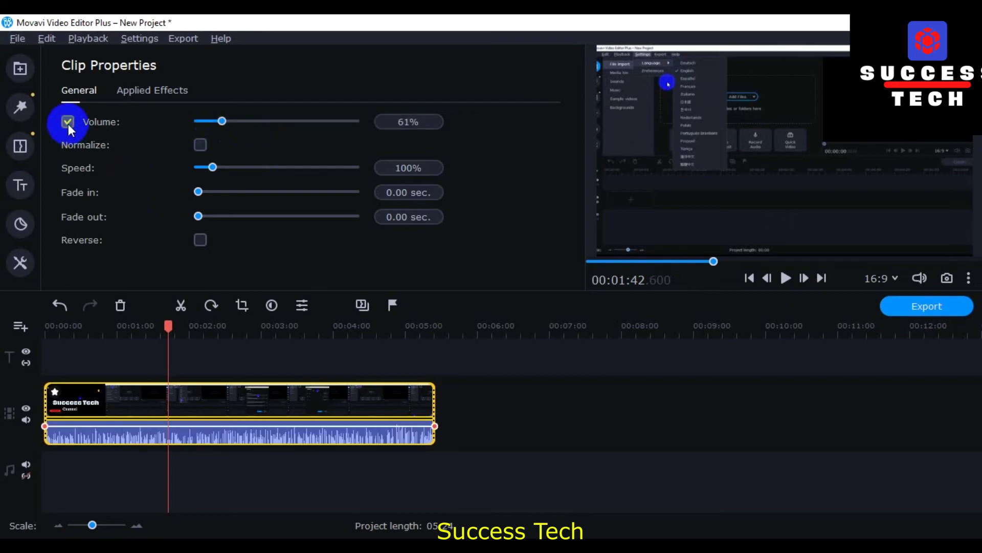
click(201, 145)
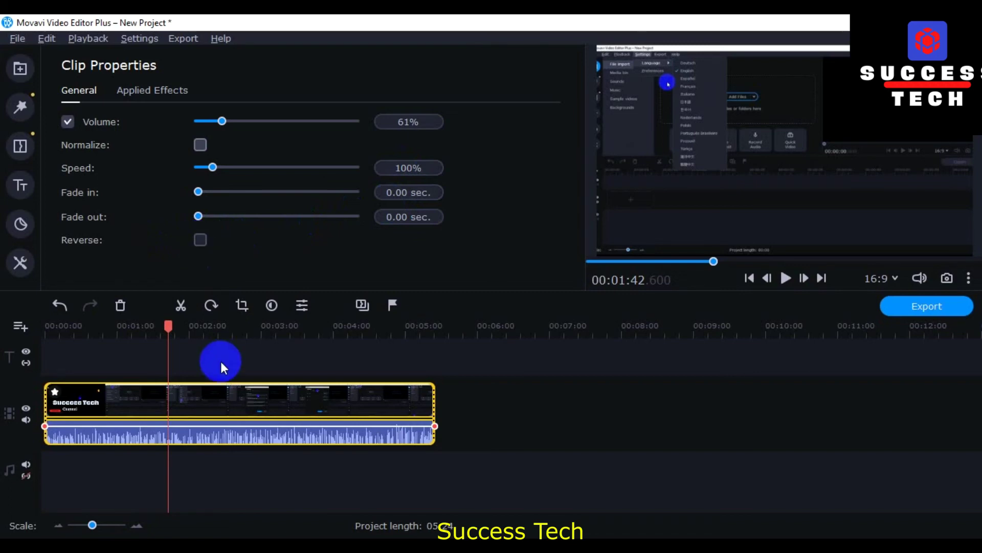
Step: Apply the Auto Saturation and Magic Enhance colour presets, then cancel the Transition Wizard
click(268, 307)
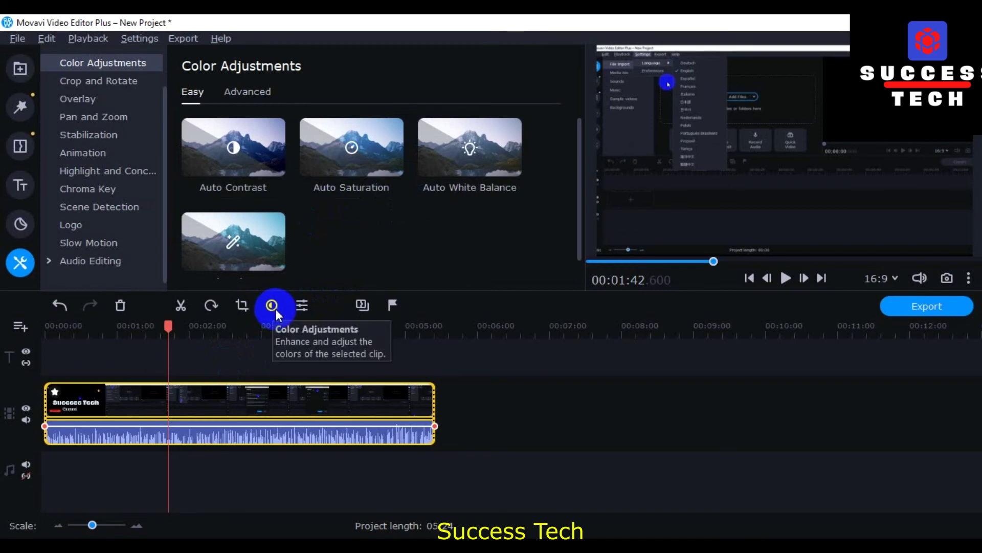
click(312, 152)
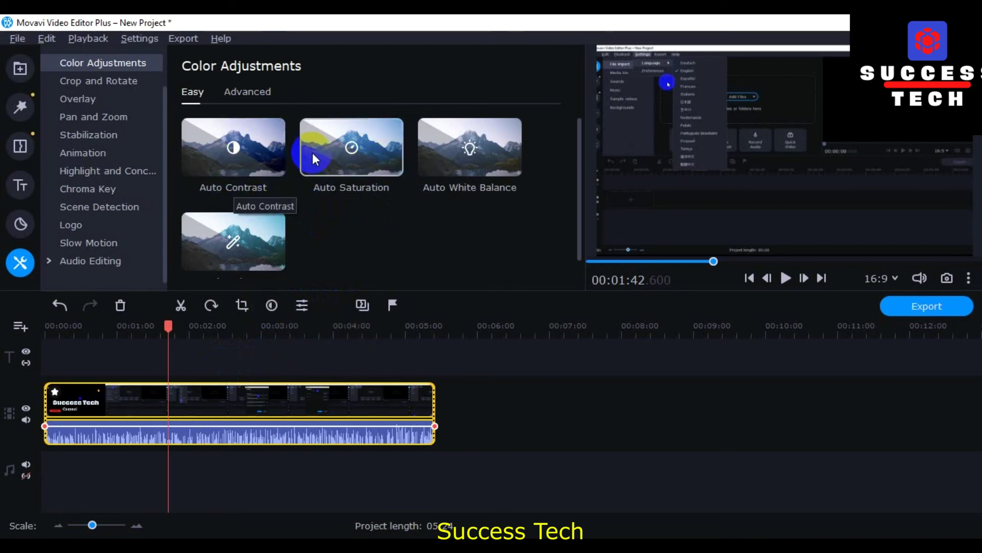
click(273, 243)
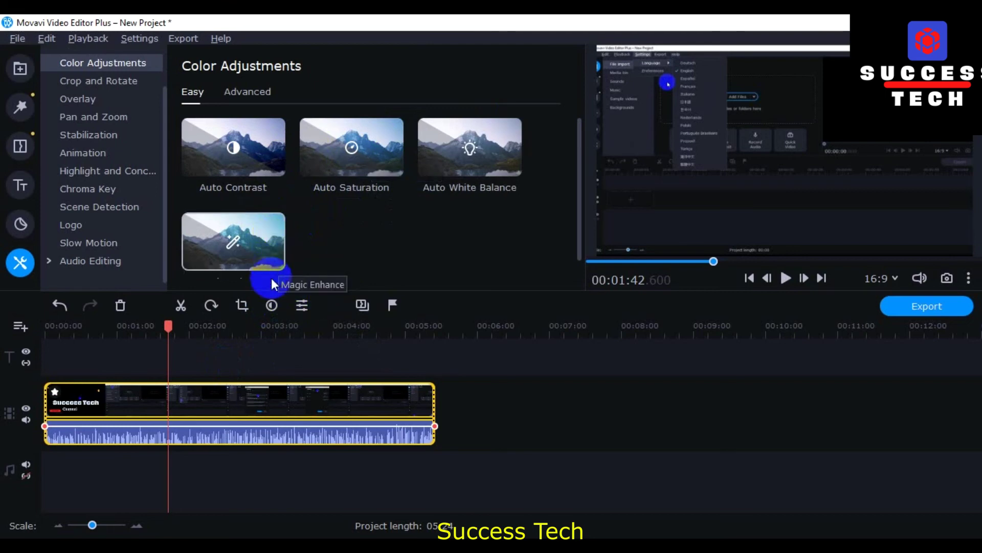
click(363, 305)
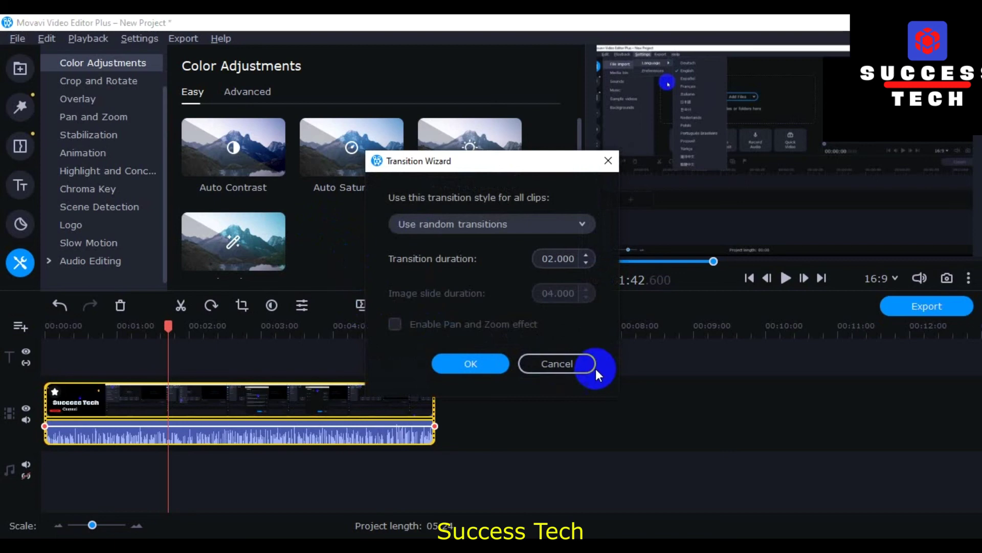
click(575, 365)
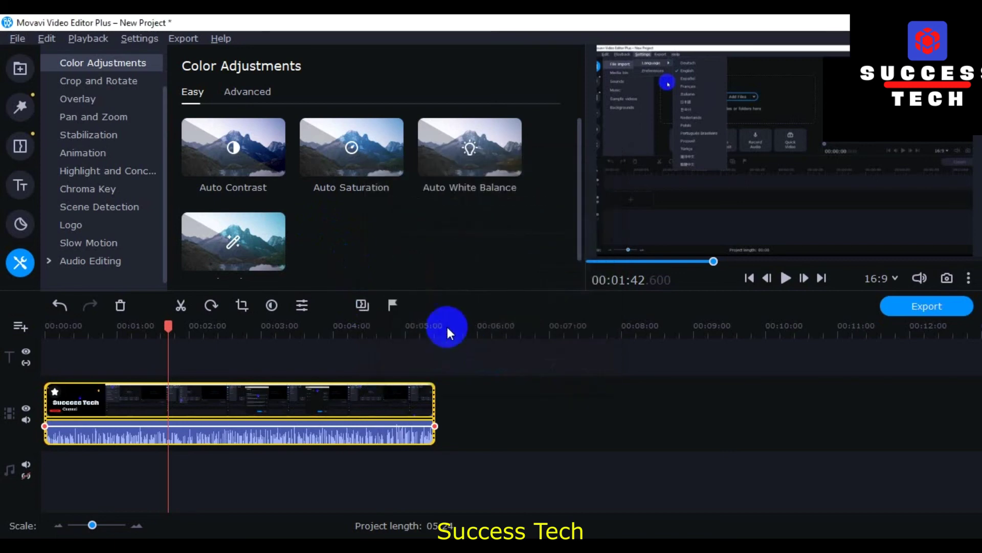
Step: Add an unnamed marker at 01:42, then select the clip's audio track
click(393, 305)
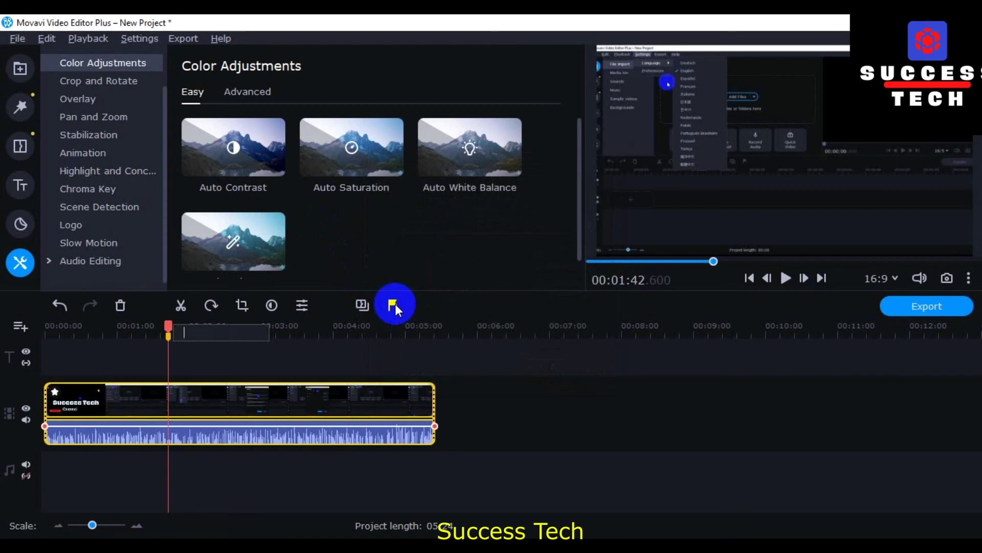
click(451, 266)
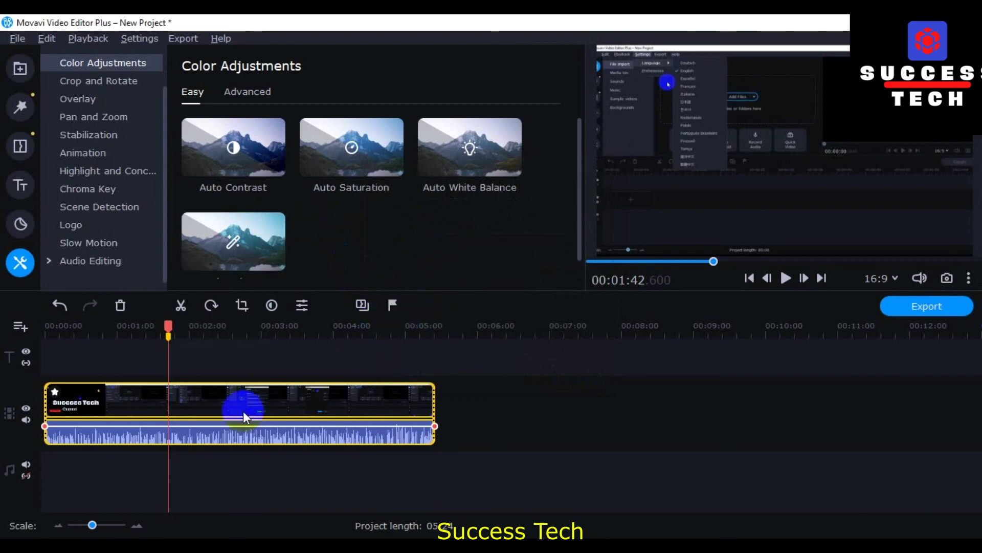
click(209, 420)
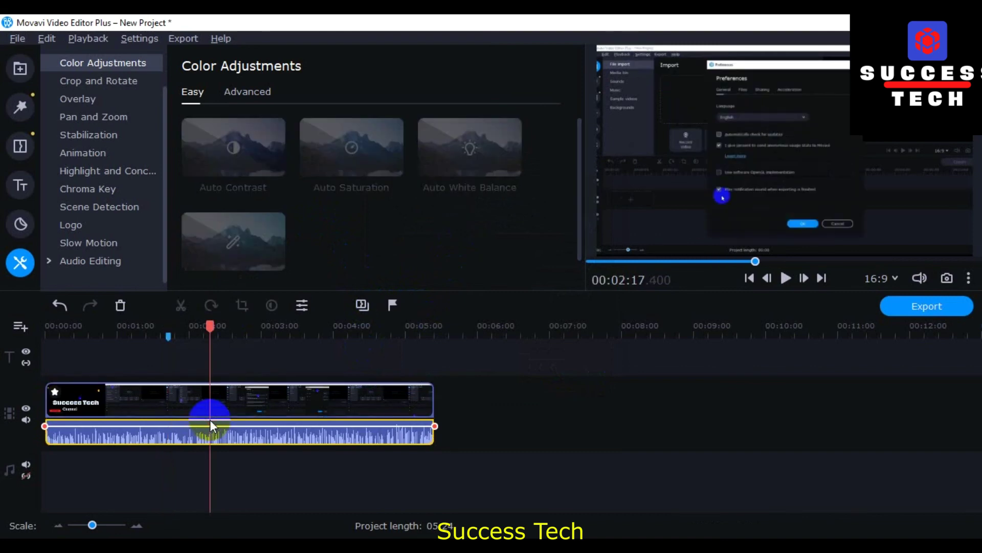
Step: Switch from the Media Bin to the Titles library's Featured templates and toggle audio track linking
click(23, 74)
click(279, 219)
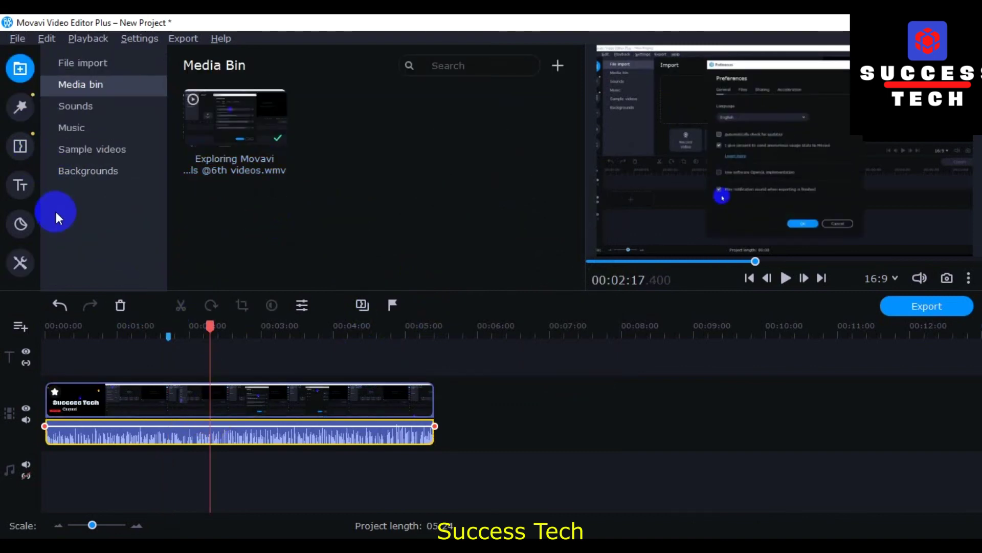
click(22, 185)
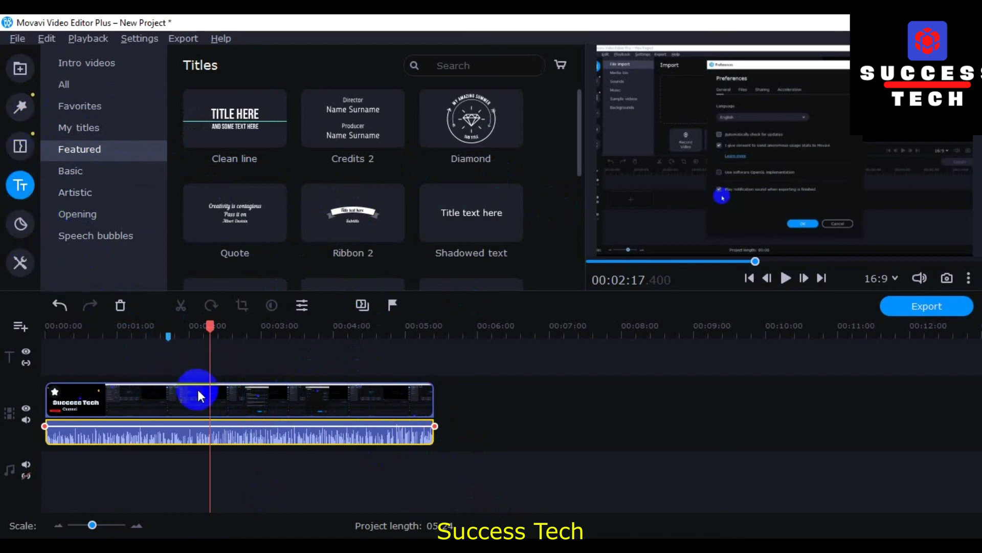
click(25, 474)
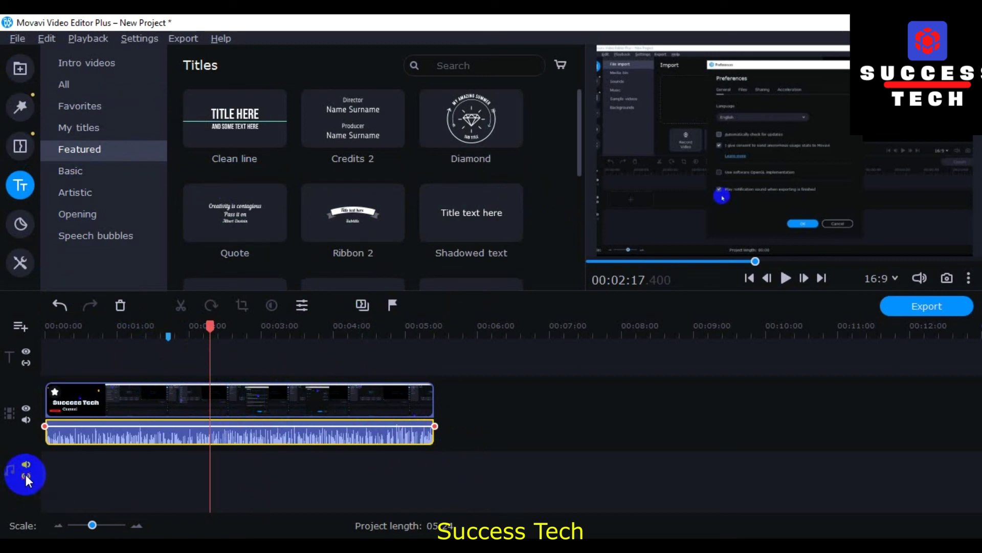